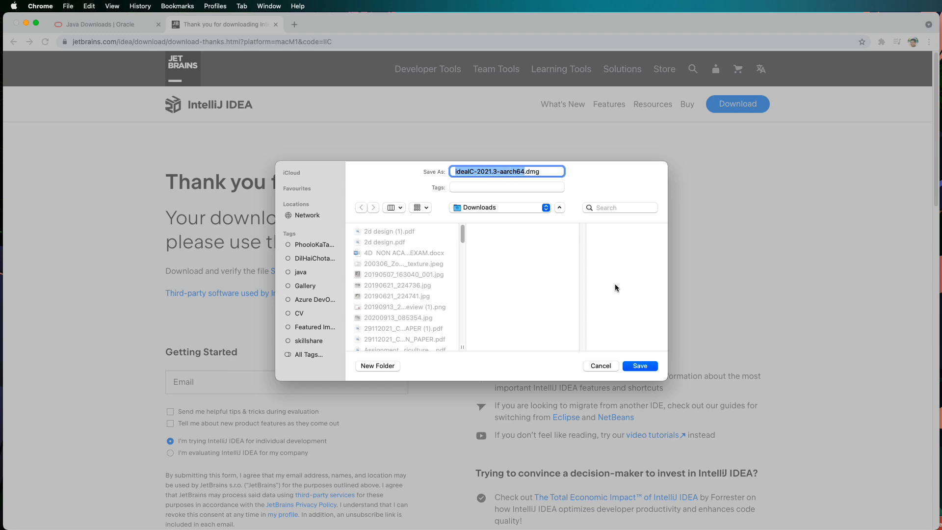
- Save the ideaIC-2021.3-aarch64.dmg installer to Downloads and copy IntelliJ IDEA CE from it into the Applications folder
click(639, 366)
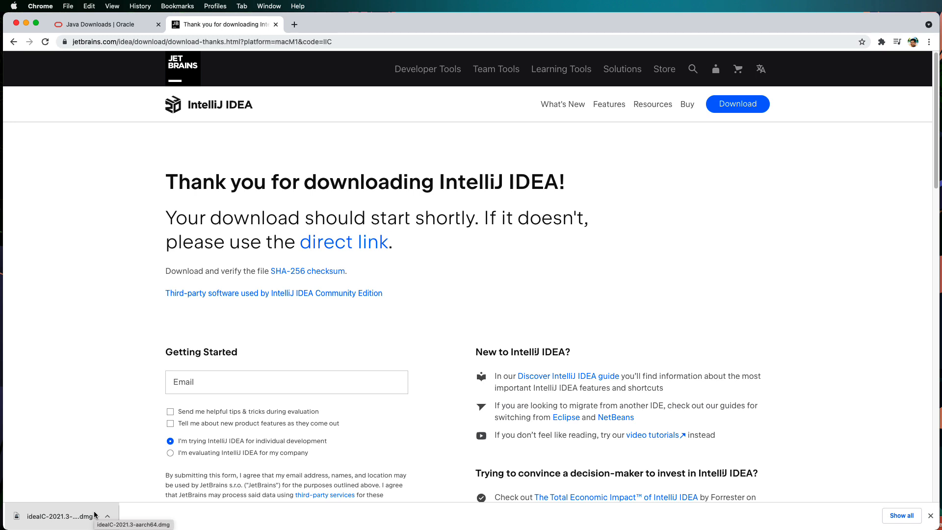
click(74, 516)
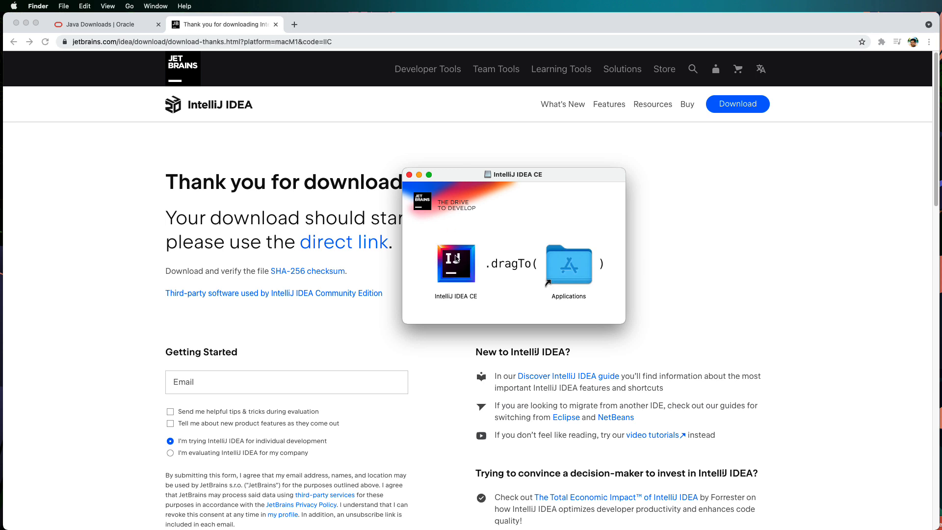
drag(457, 270, 572, 272)
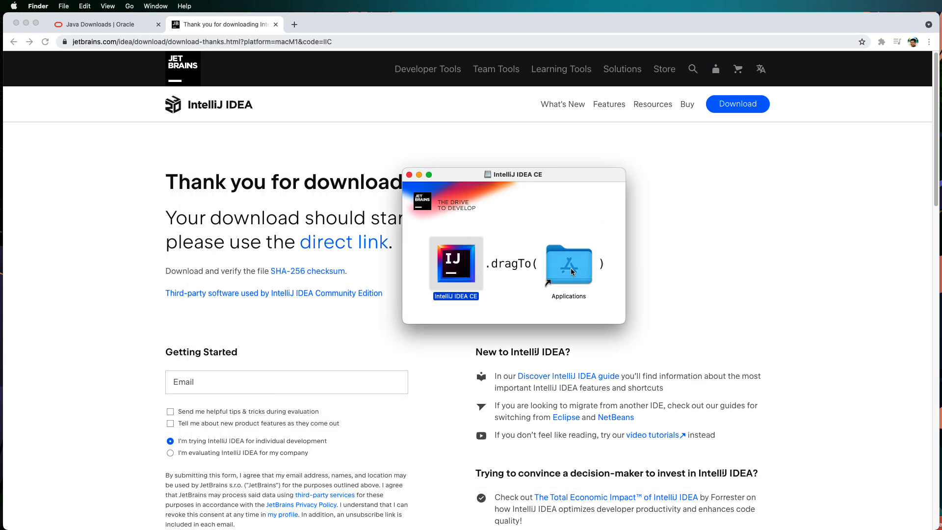
drag(470, 273, 579, 273)
click(409, 176)
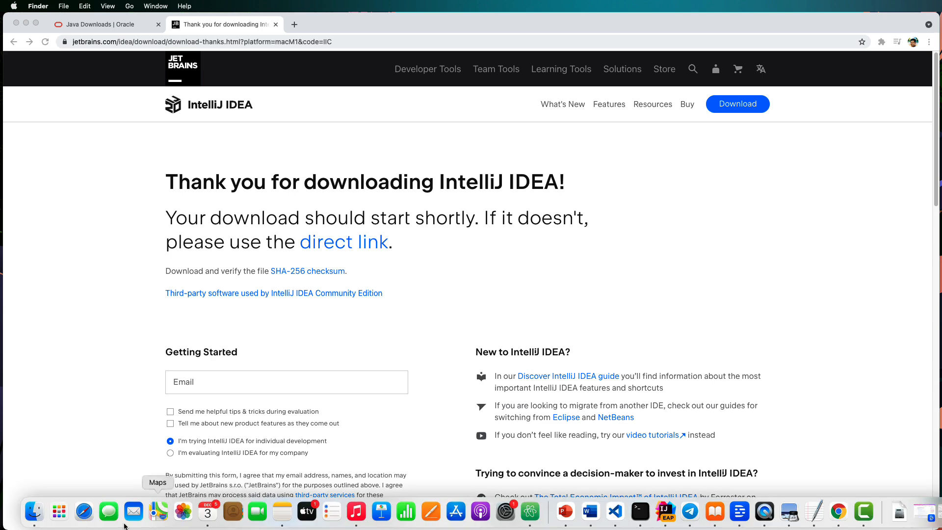
- Launch the installed IntelliJ IDEA CE, allow it to open, and accept the Community Edition user agreement
click(59, 511)
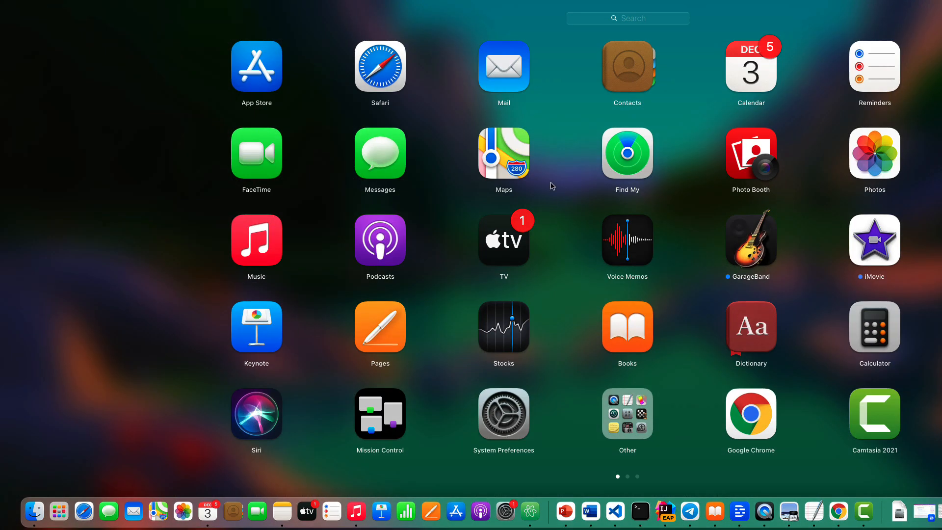
click(644, 22)
text(Intell)
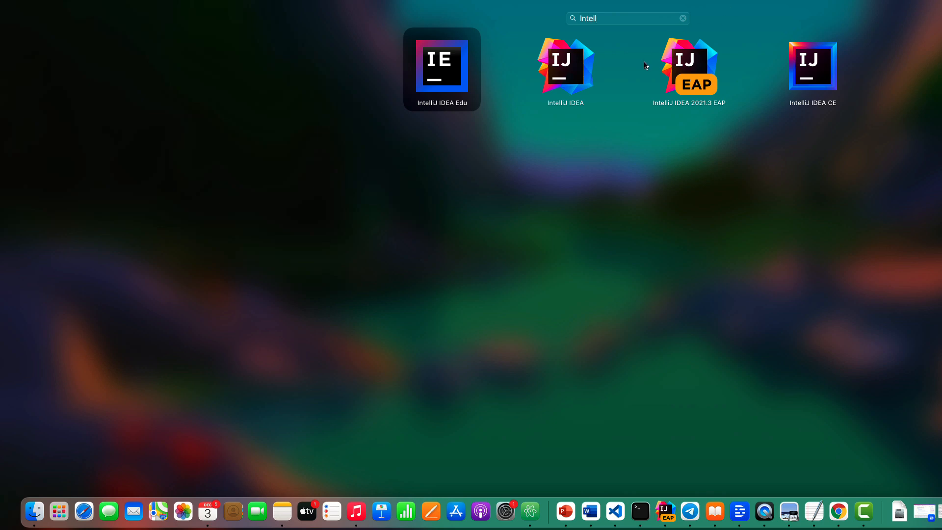
click(816, 69)
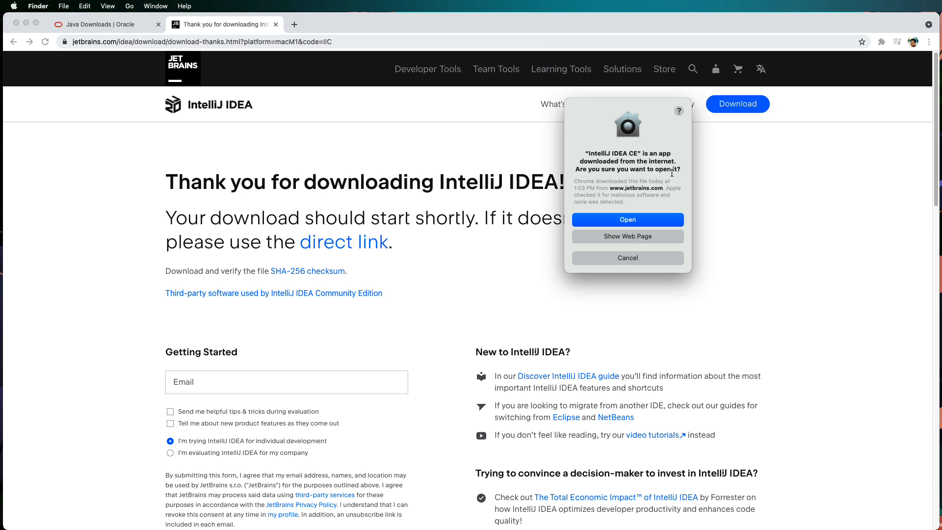
click(635, 224)
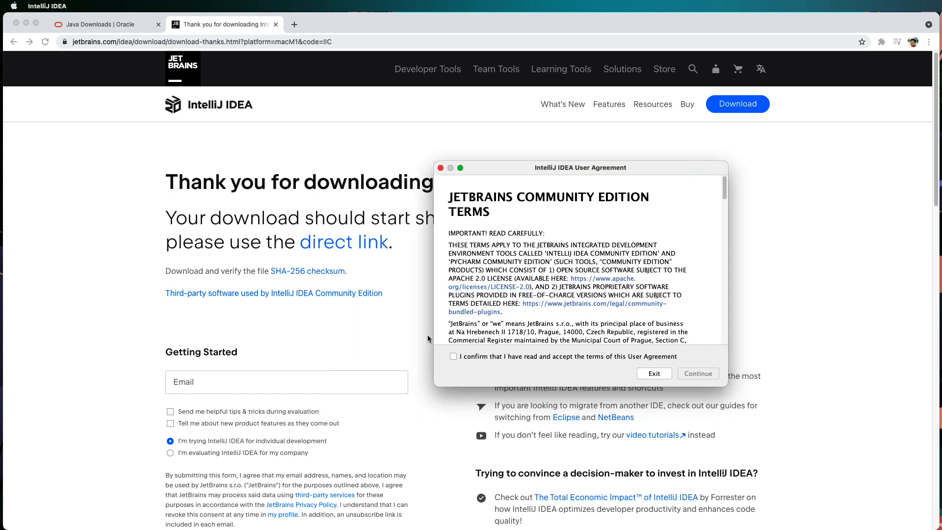
click(453, 357)
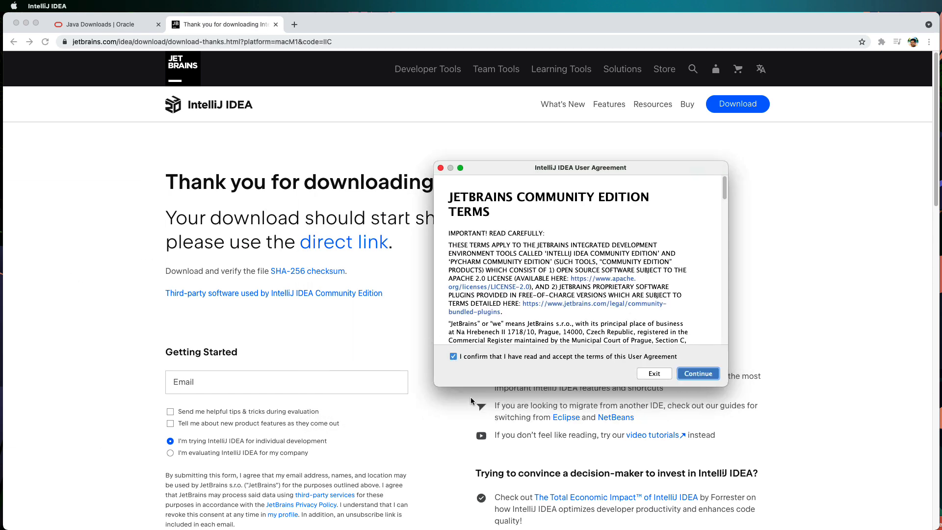
click(694, 375)
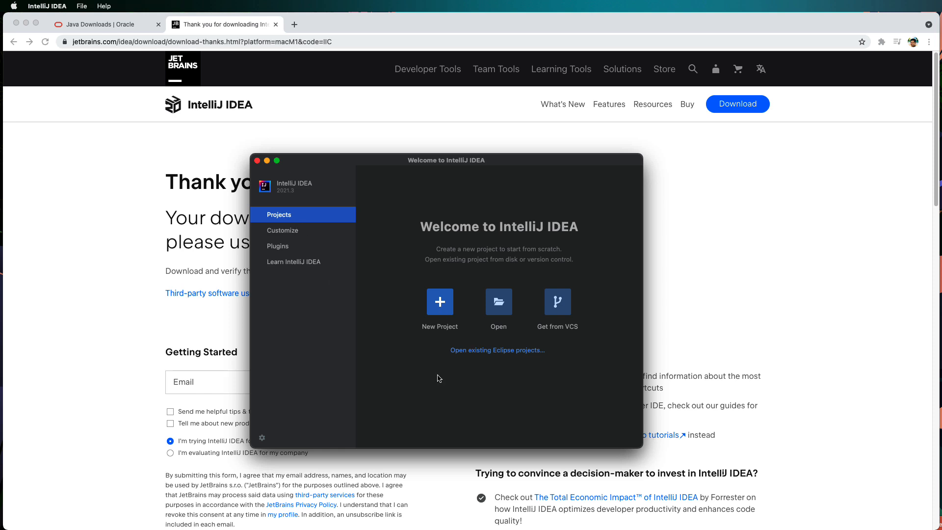
- Start a new Java project and review the SDKs available for it
click(440, 301)
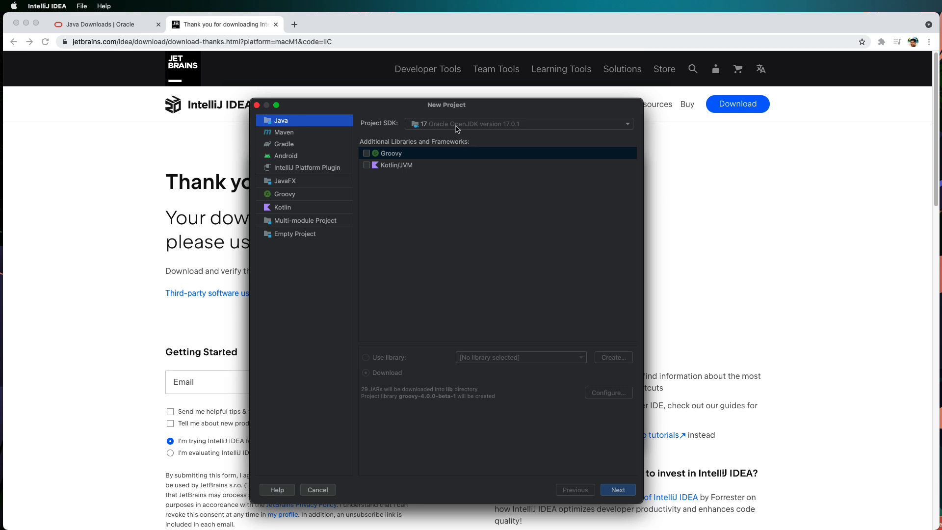
click(490, 127)
click(492, 139)
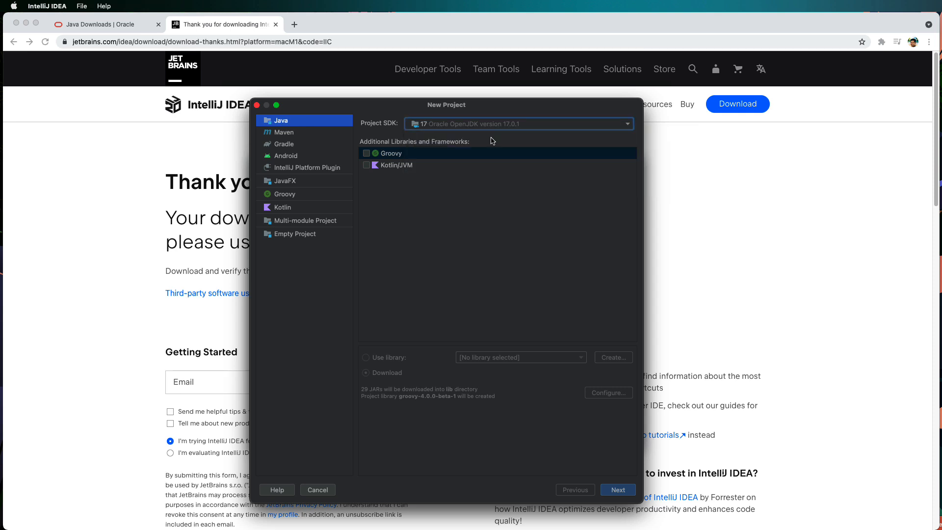
click(630, 125)
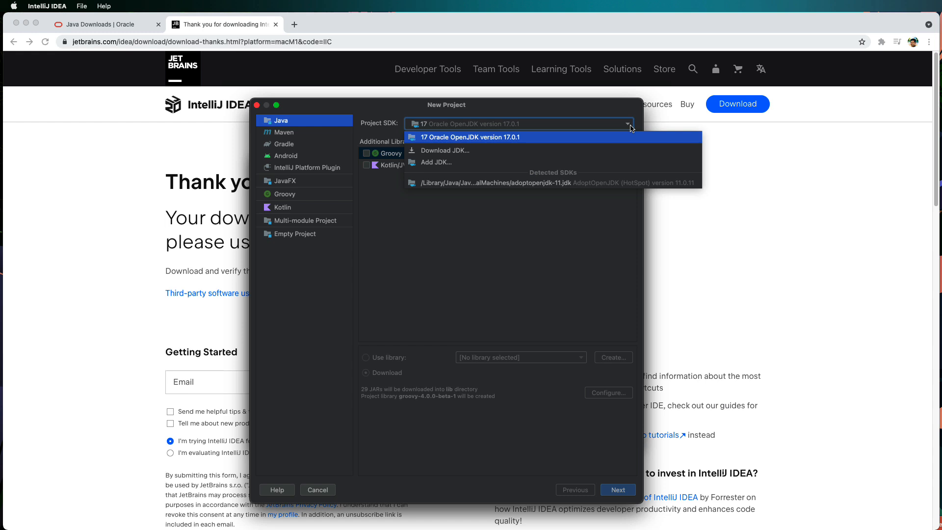
click(597, 118)
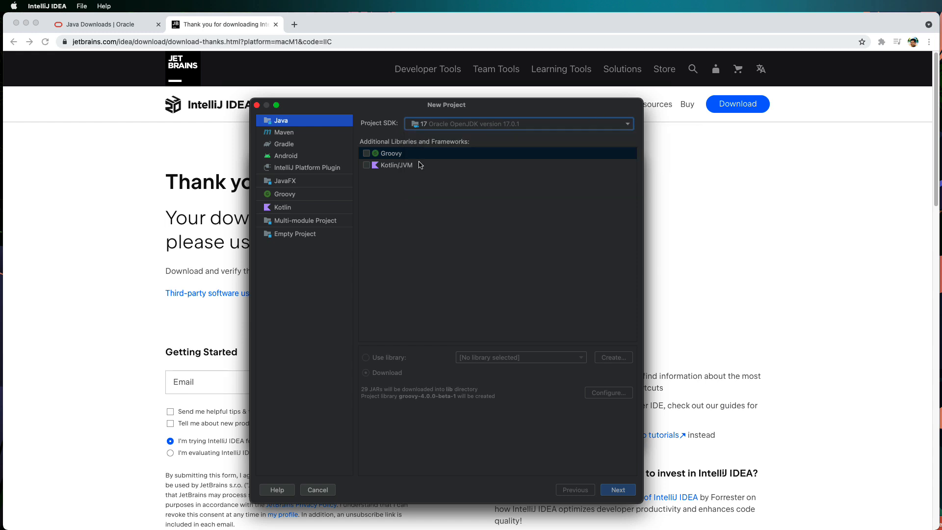
- Add the jdk-17.0.1.jdk folder from JavaVirtualMachines as a JDK for the project
click(458, 125)
click(431, 162)
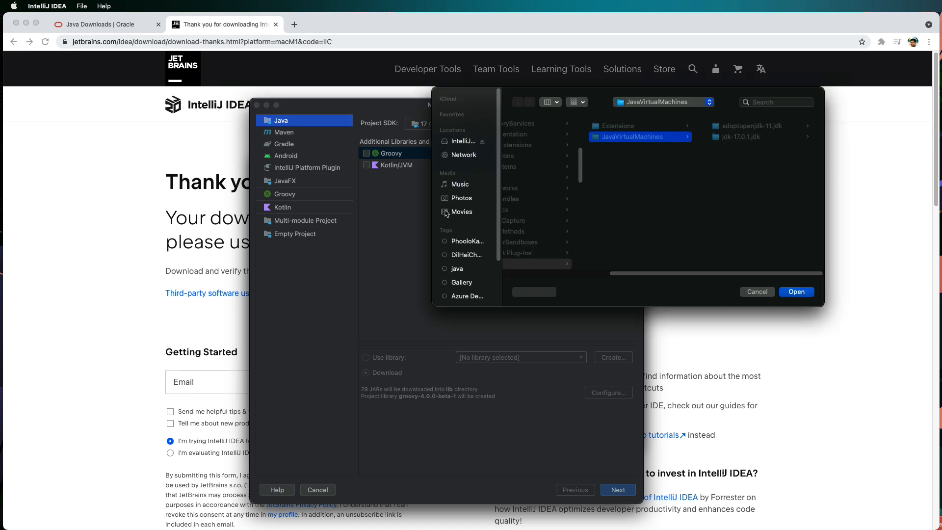
click(731, 139)
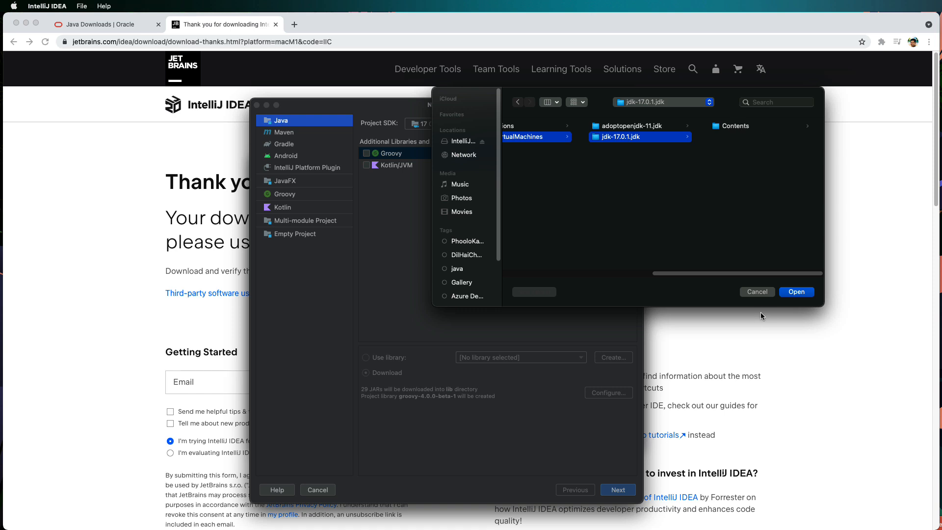
click(800, 293)
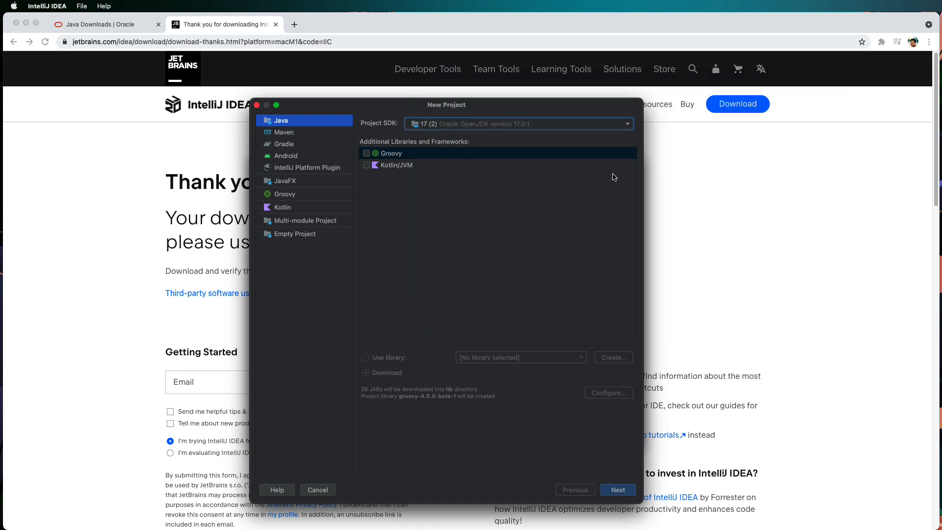
- Set the project SDK to the original "17 Oracle OpenJDK version 17.0.1" entry
click(626, 127)
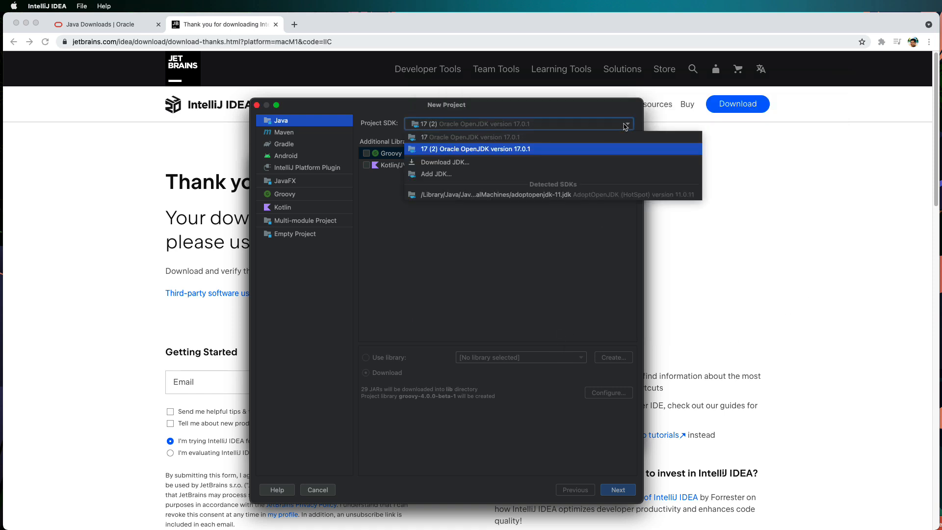
click(522, 137)
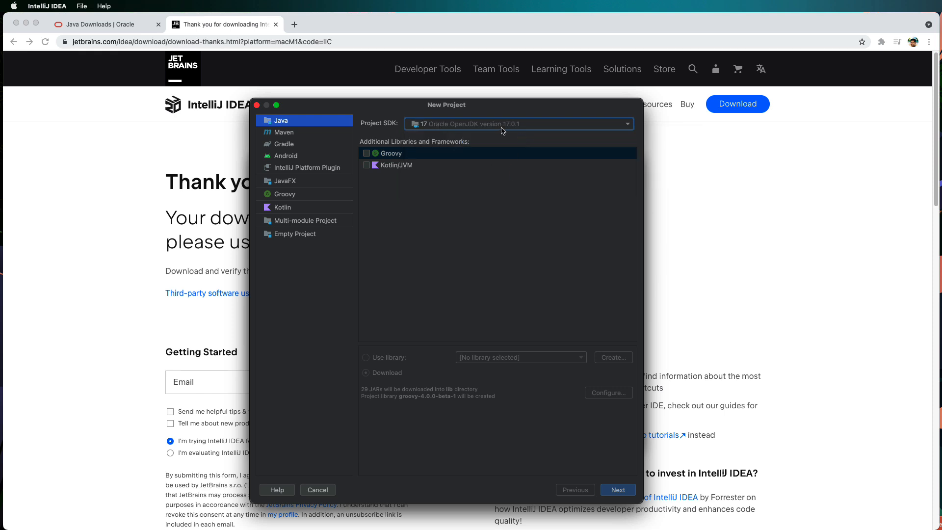
click(594, 127)
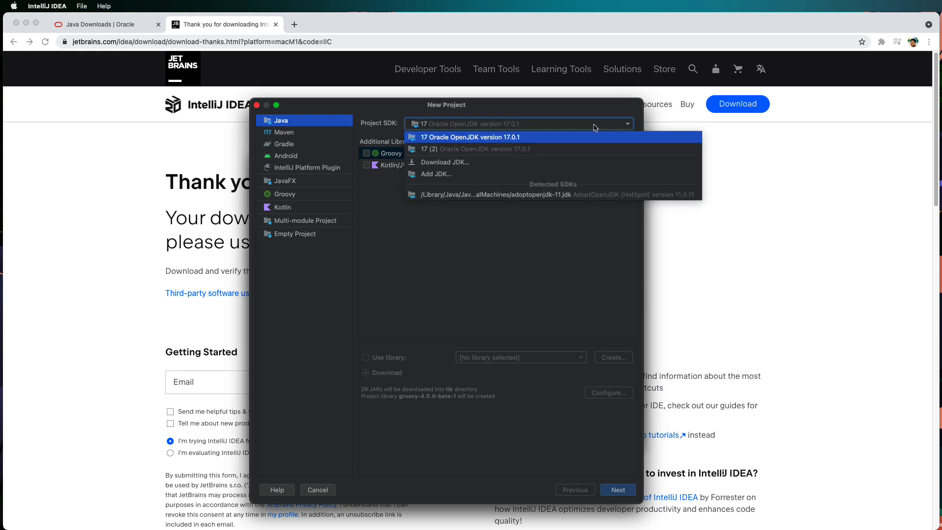
click(599, 118)
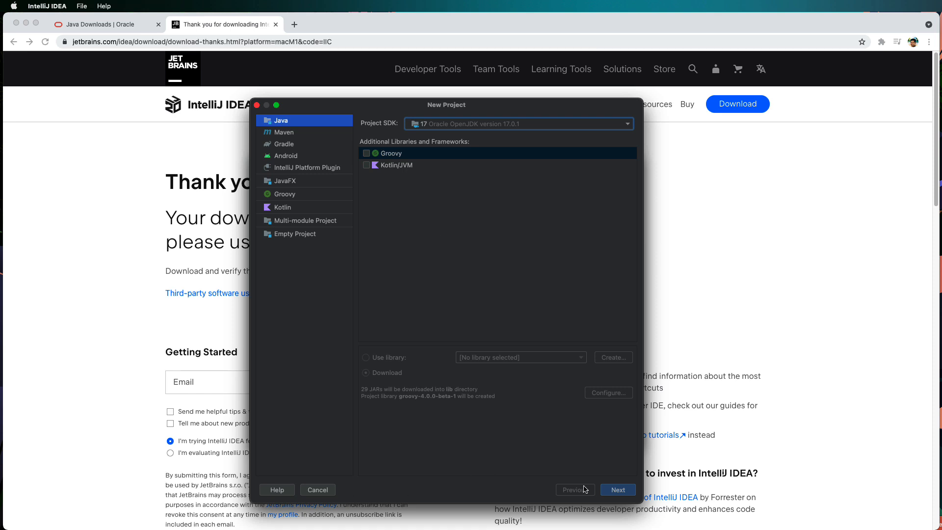
- Base the new Java project on the Command Line App template
click(618, 489)
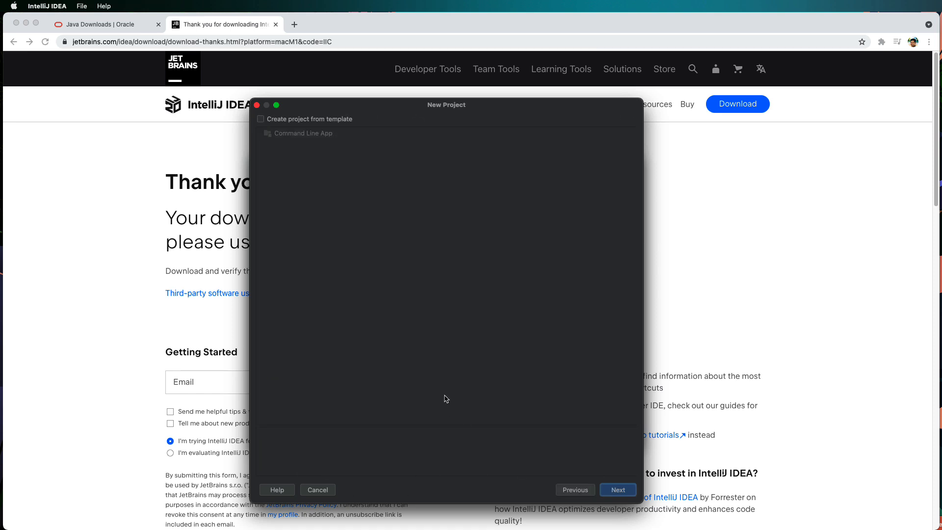
click(261, 120)
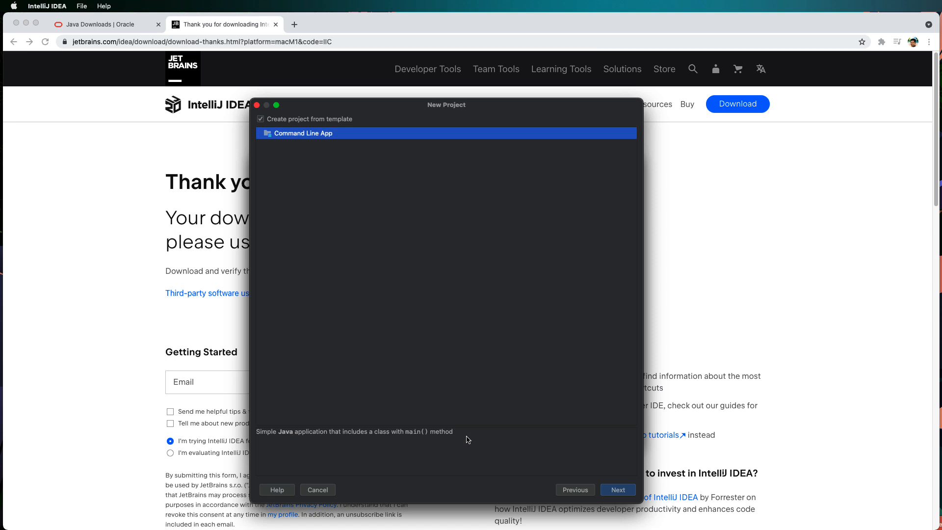
click(611, 490)
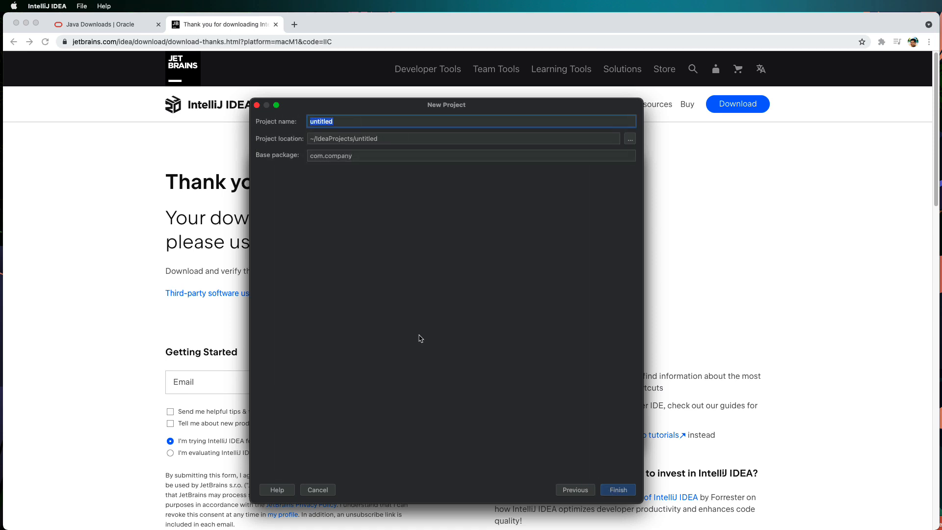
- Name the project HelloWorld with base package com.example, create it, and dismiss the Tip of the Day
text(HelloWorld)
click(325, 157)
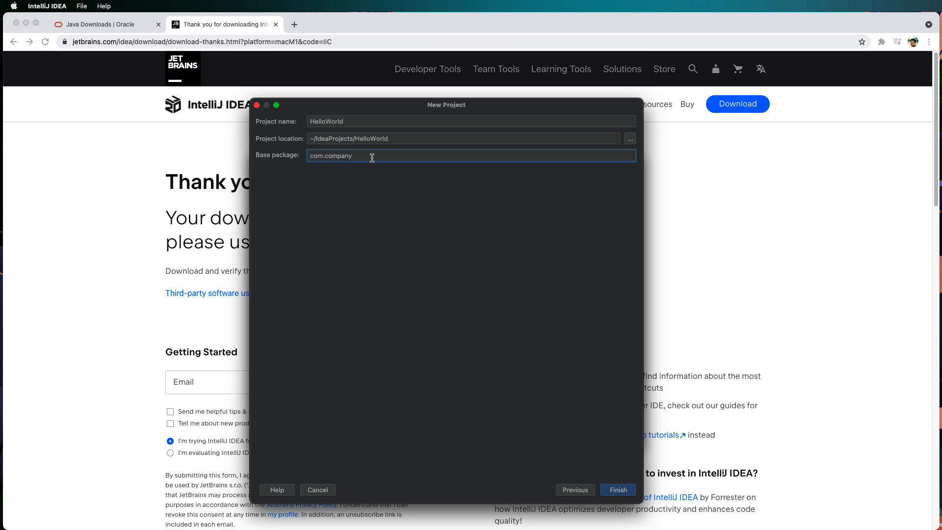
drag(372, 158, 325, 157)
text(example)
click(608, 491)
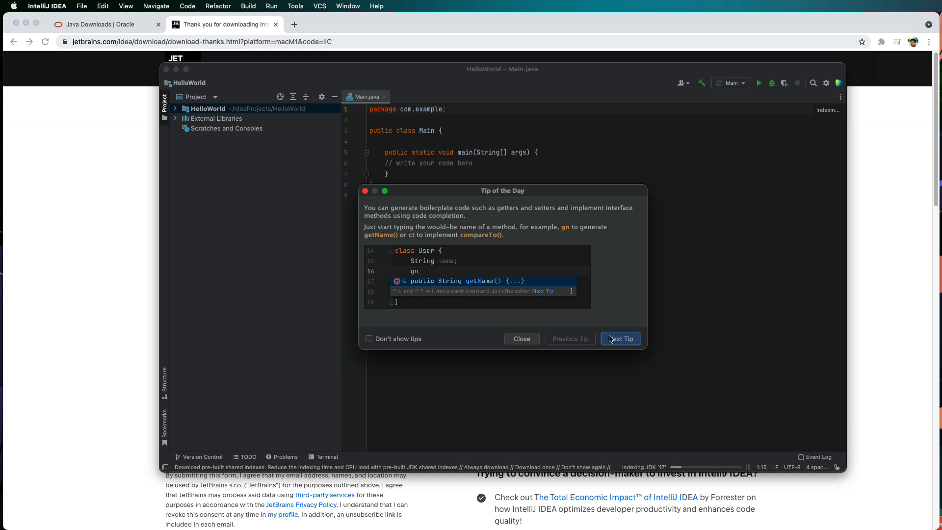
click(520, 340)
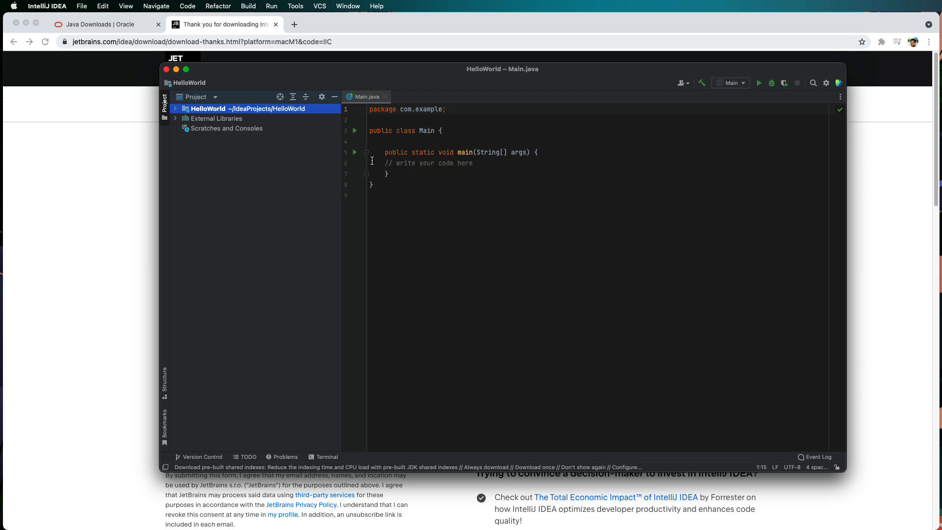
- Add the statement System.out.println("Hello World"); below the comment in the main method of Main.java
click(473, 164)
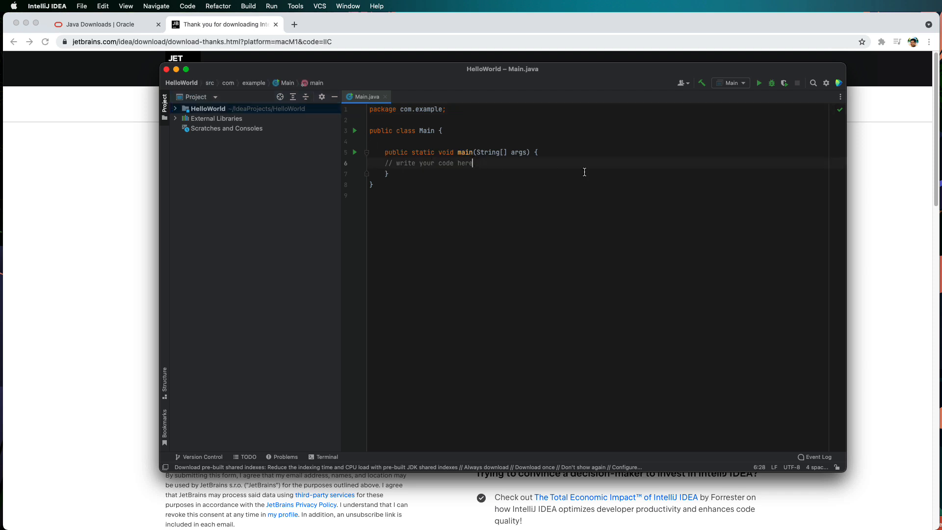
key(Return)
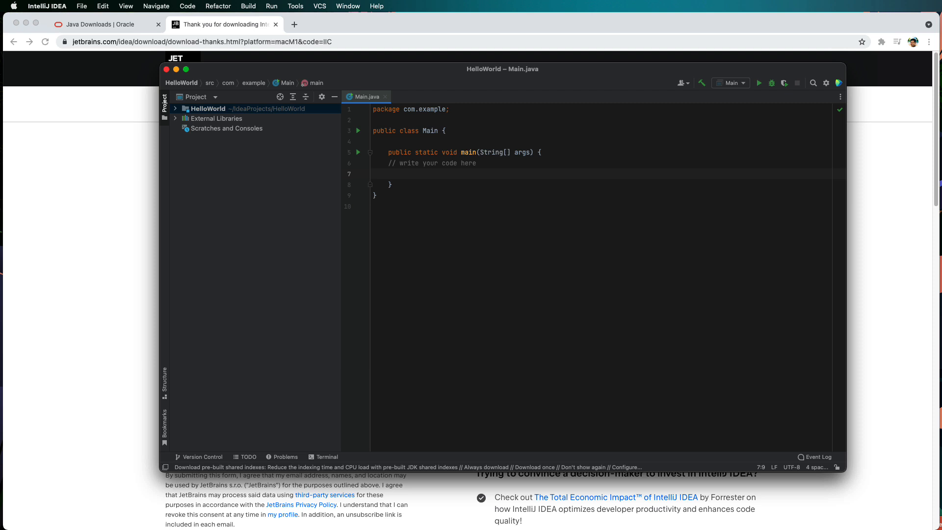
text(System)
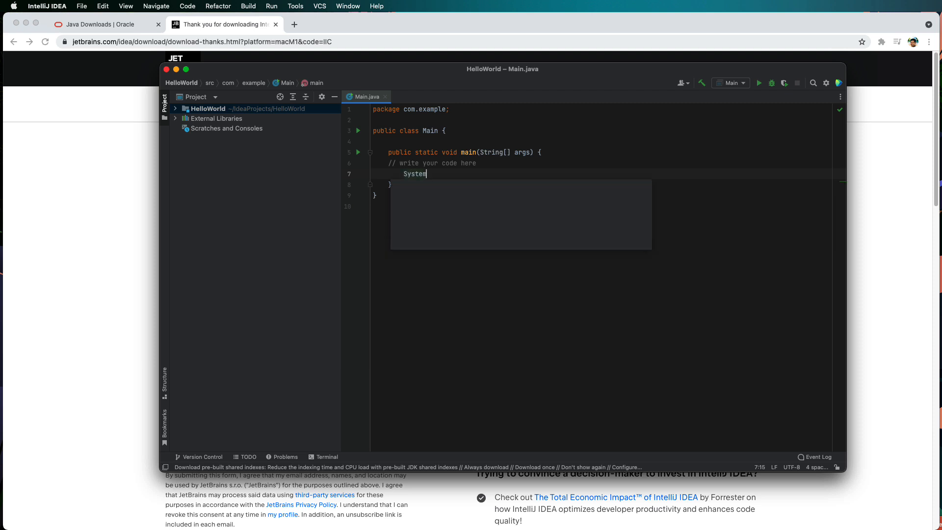
text(.out.pr)
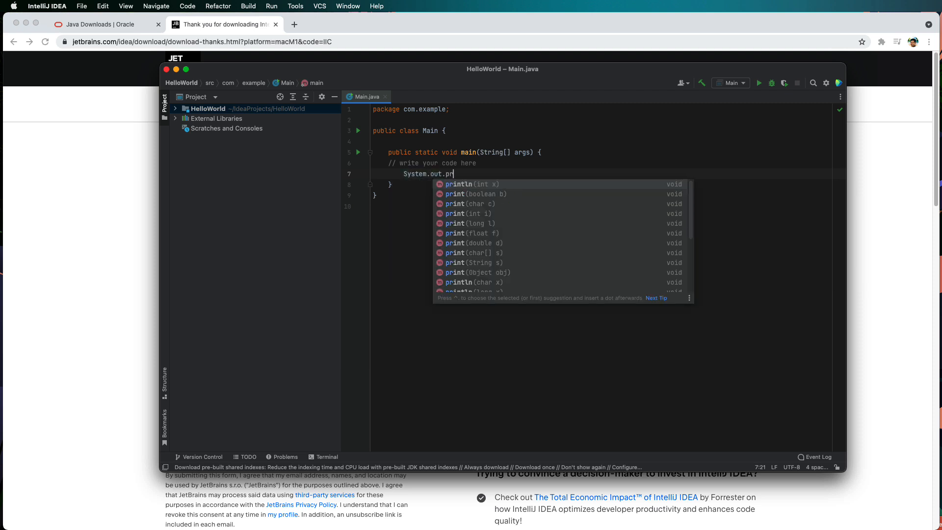
text(intln("Hello W)
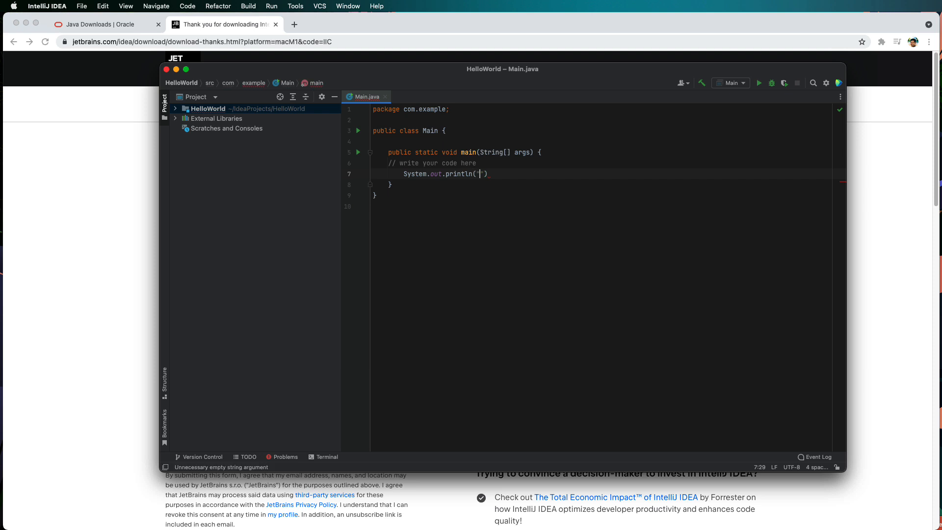
text(orld"))
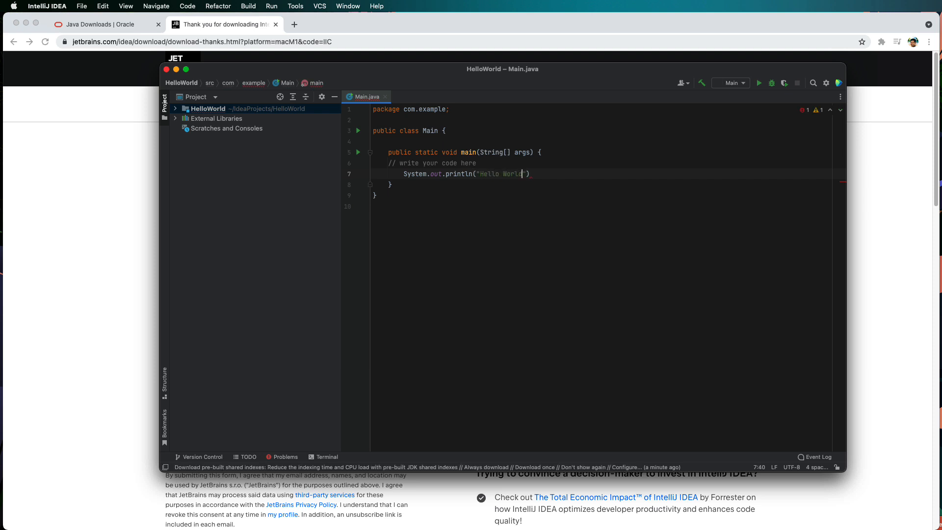
text(;)
- Run the Main program and highlight the printed text in the console output
key(ctrl+r)
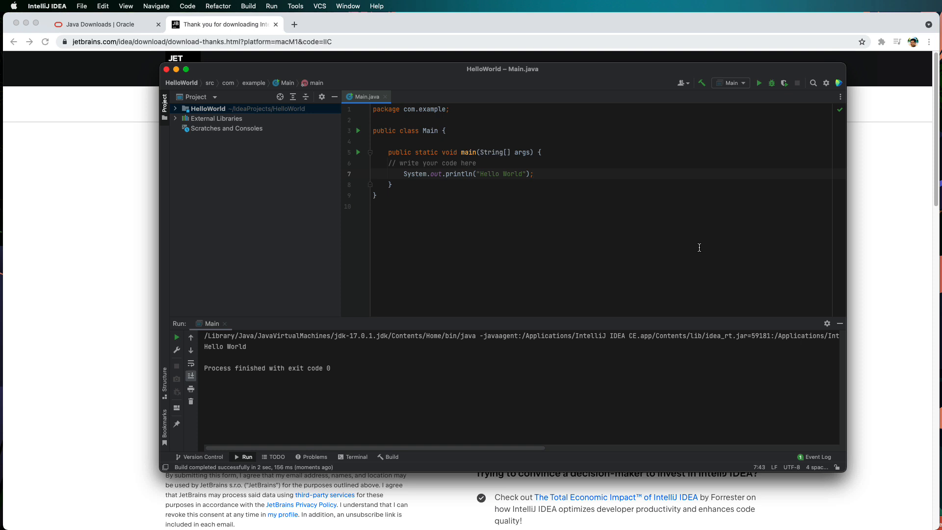
drag(250, 346, 205, 345)
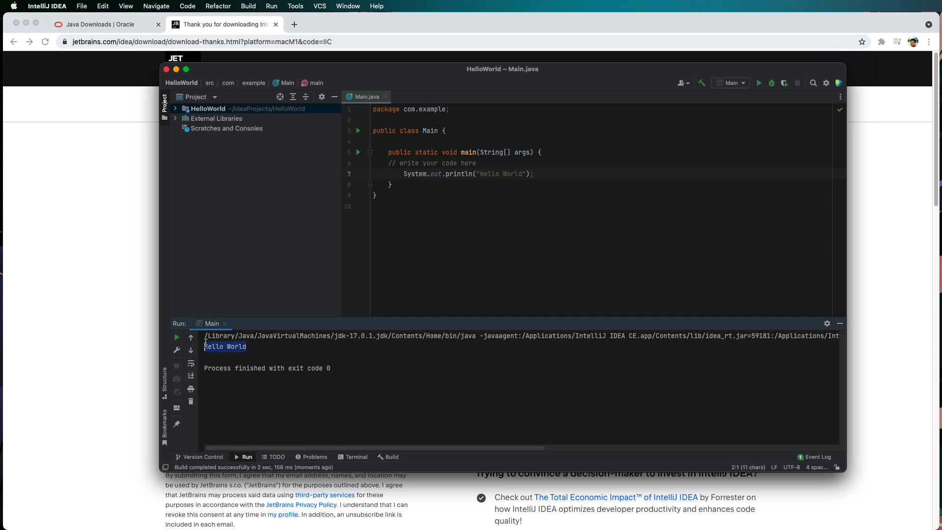